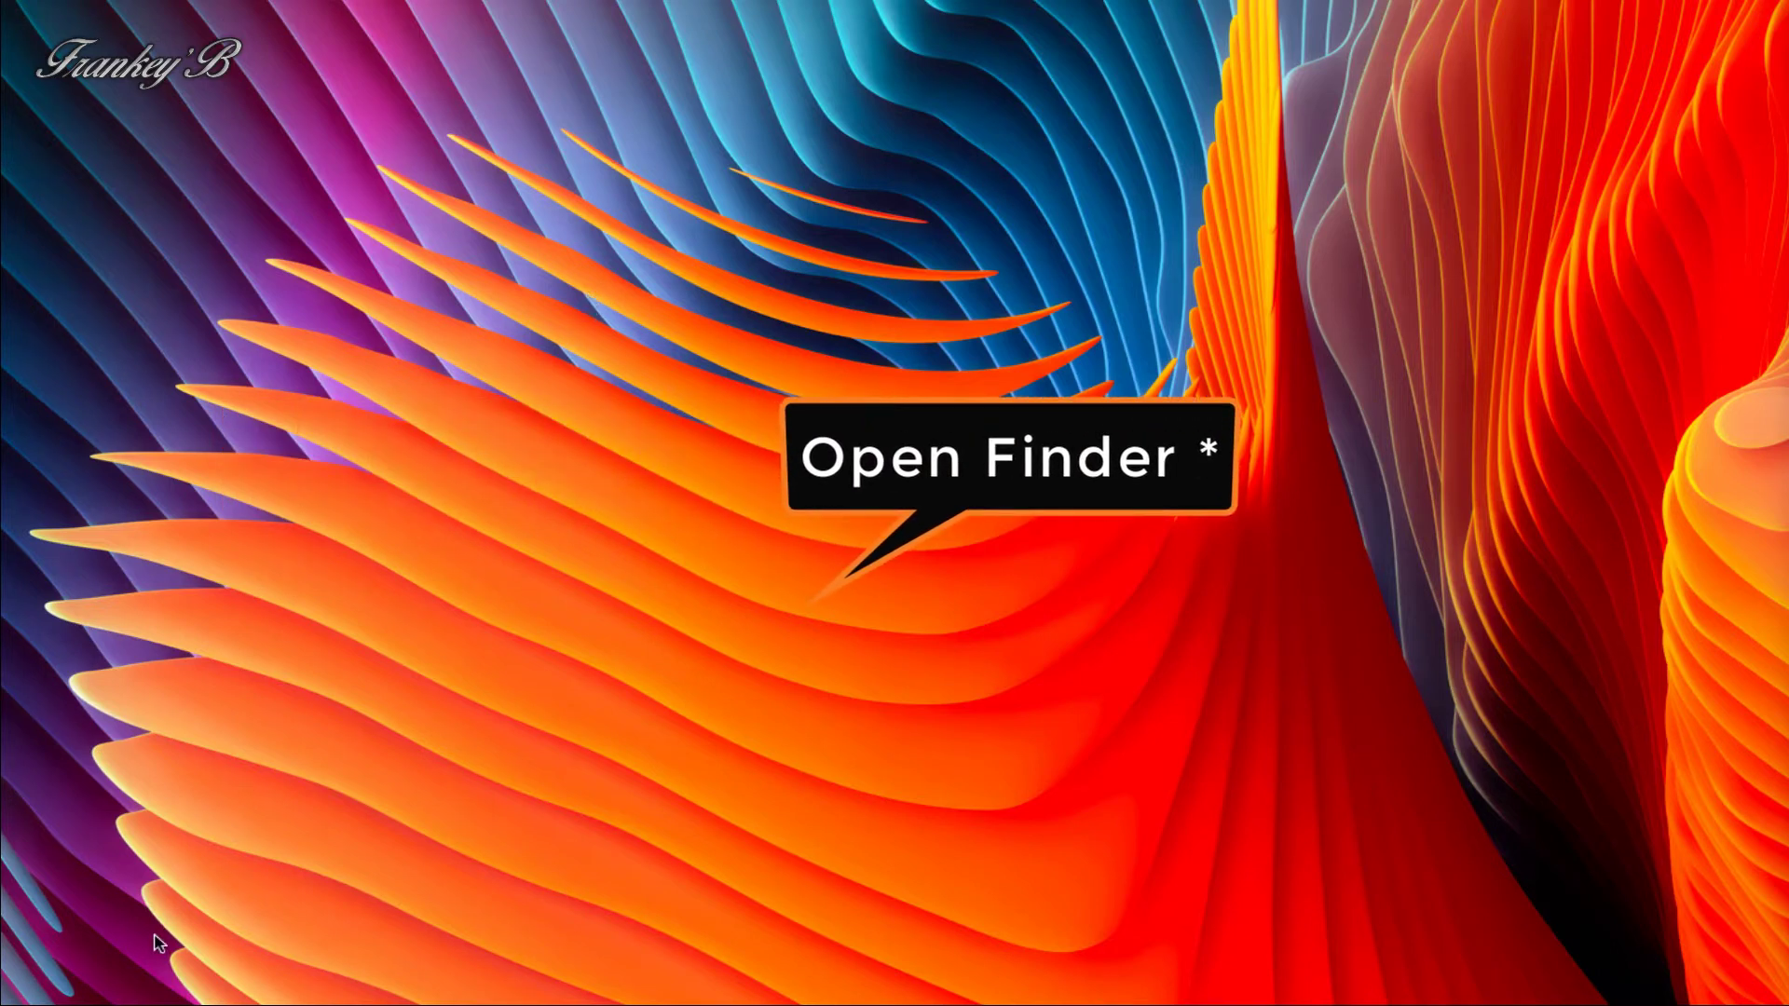
Step: Open a Finder window from the Dock and switch to the Applications folder
{"action": "mouse_move", "coordinate": [99, 968]}
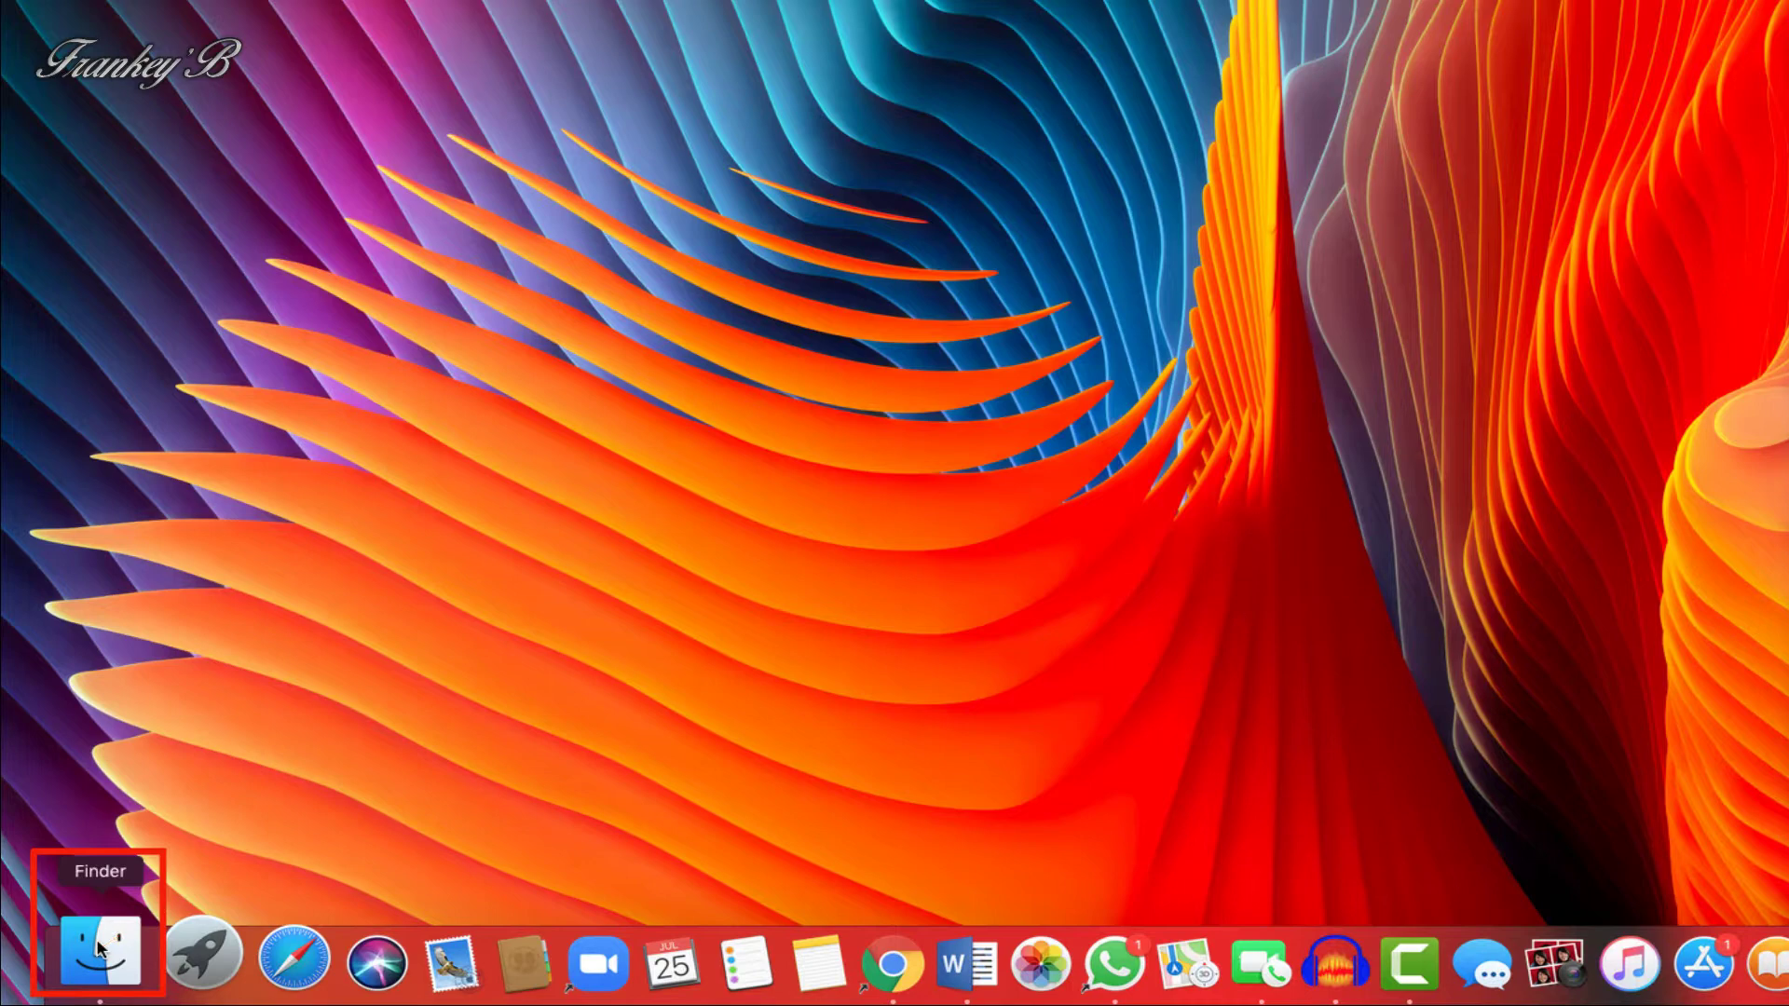
{"action": "left_click", "coordinate": [100, 950]}
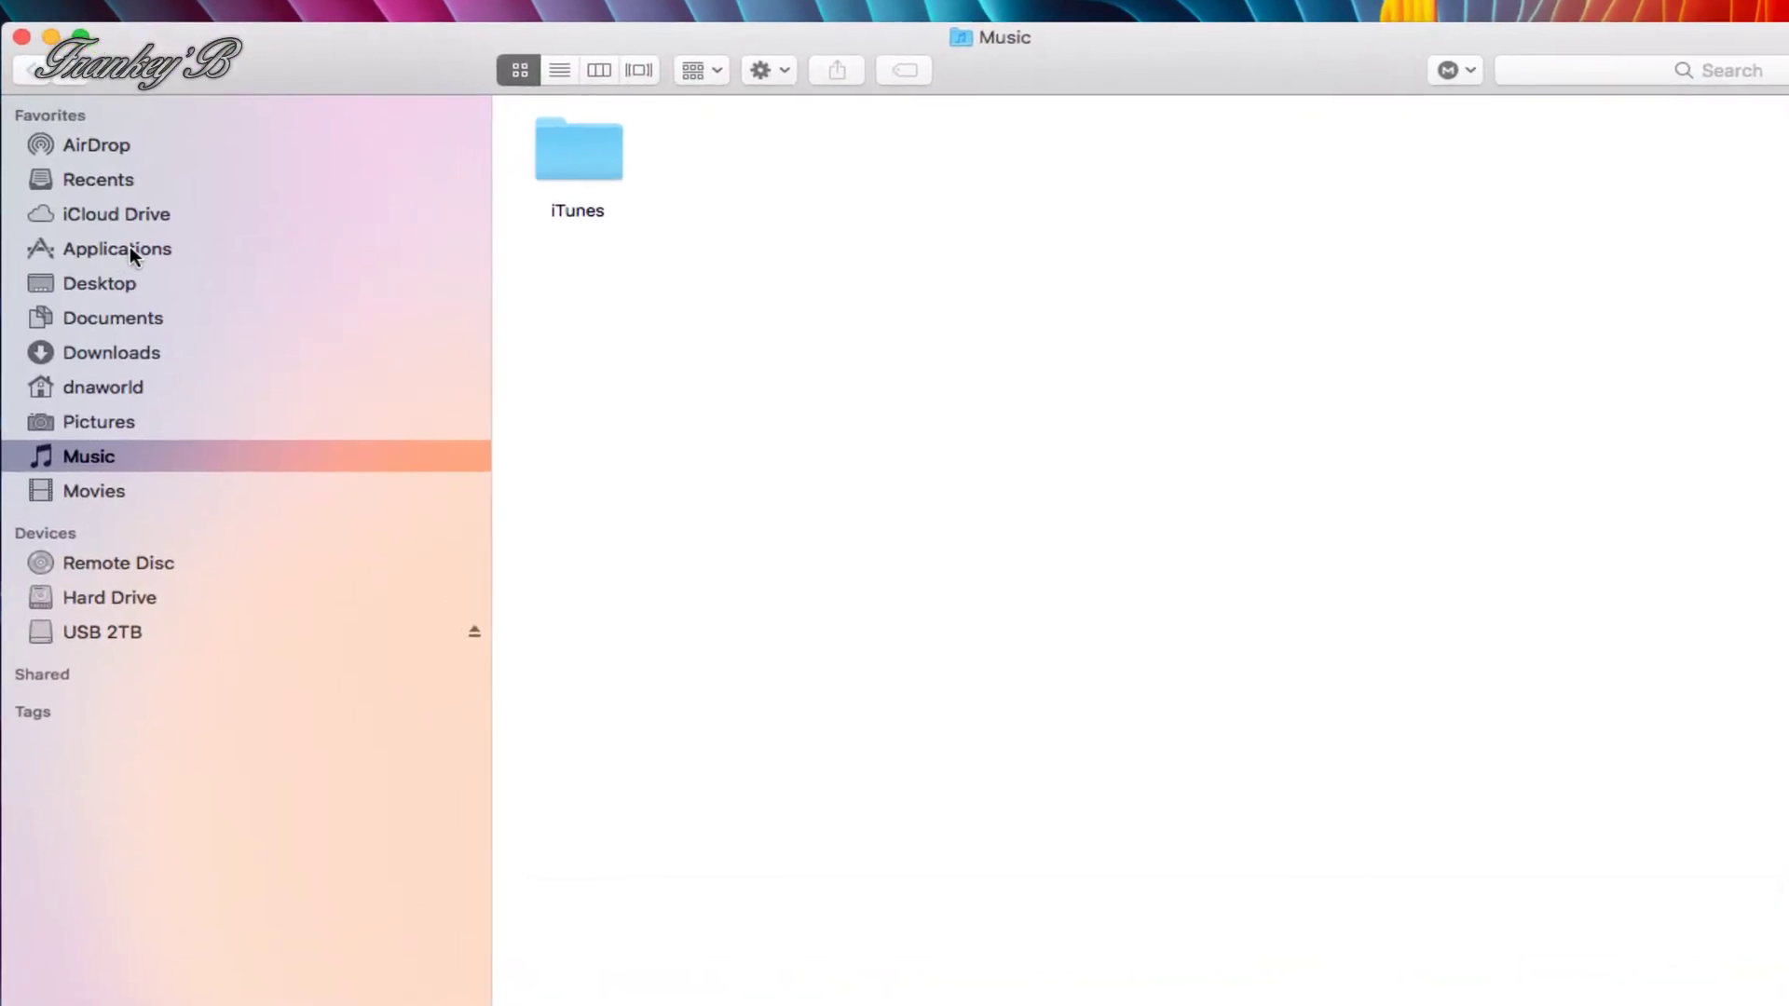
{"action": "left_click", "coordinate": [130, 246]}
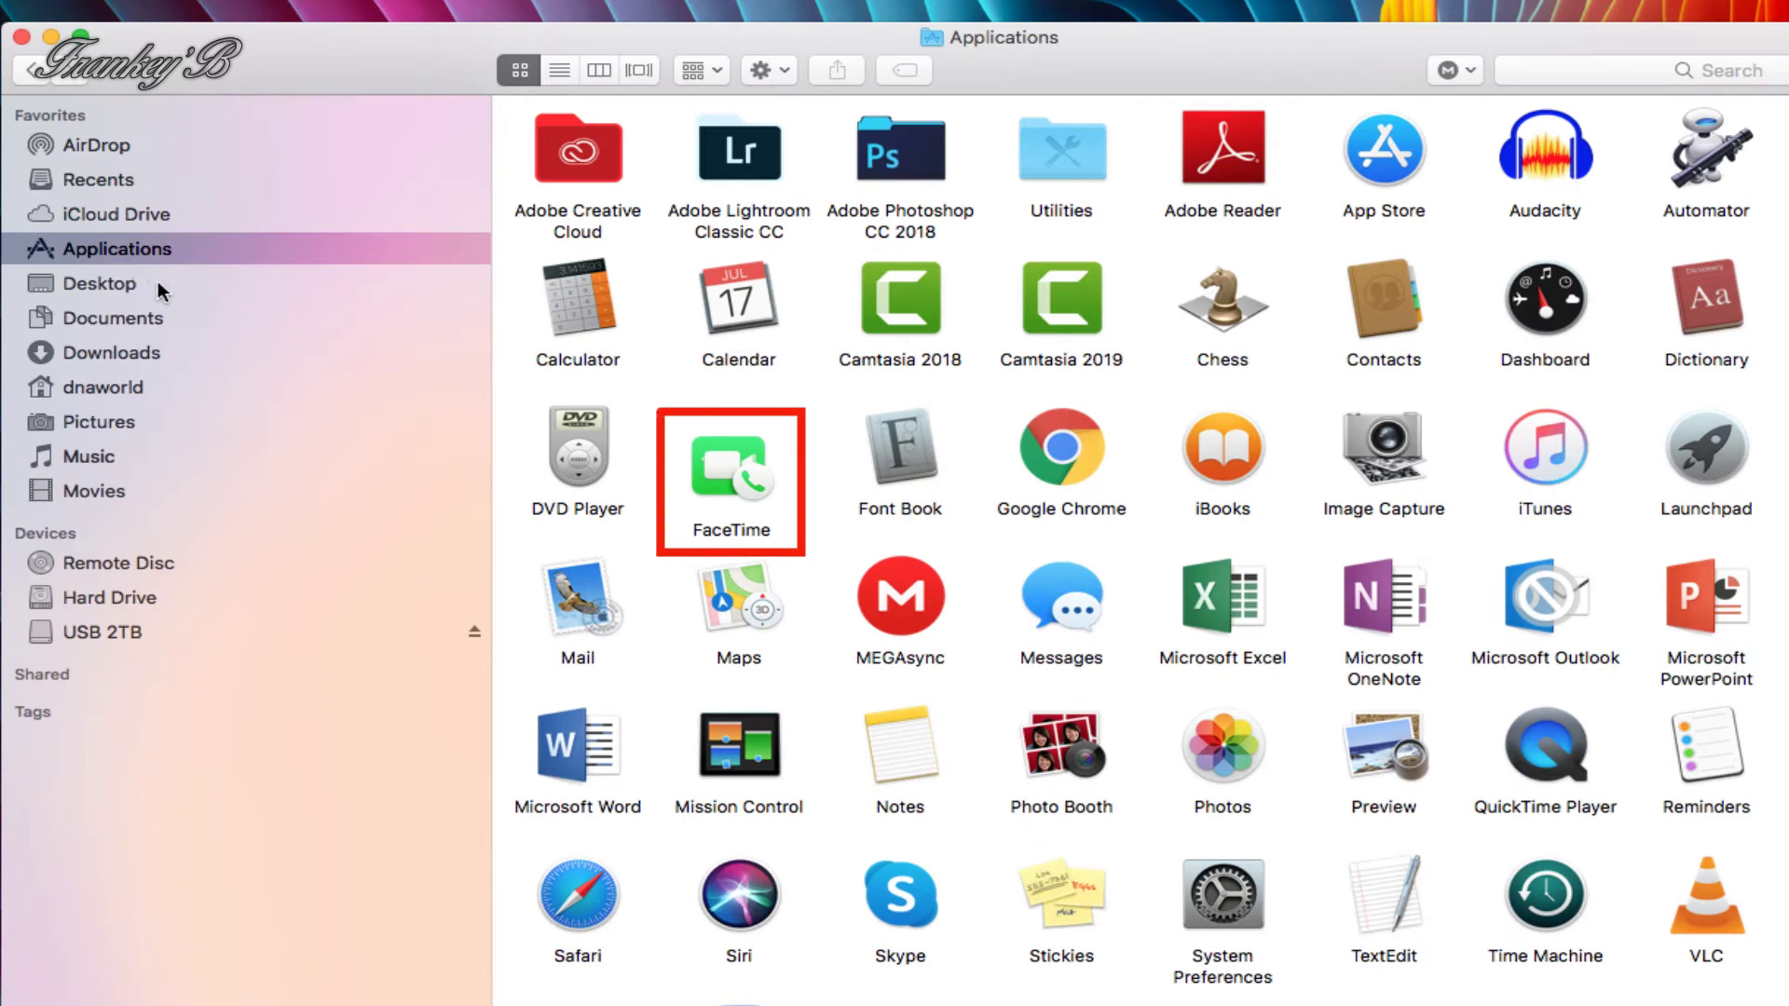
Step: Launch FaceTime and enter the Apple ID e-mail and account password
{"action": "double_click", "coordinate": [722, 471]}
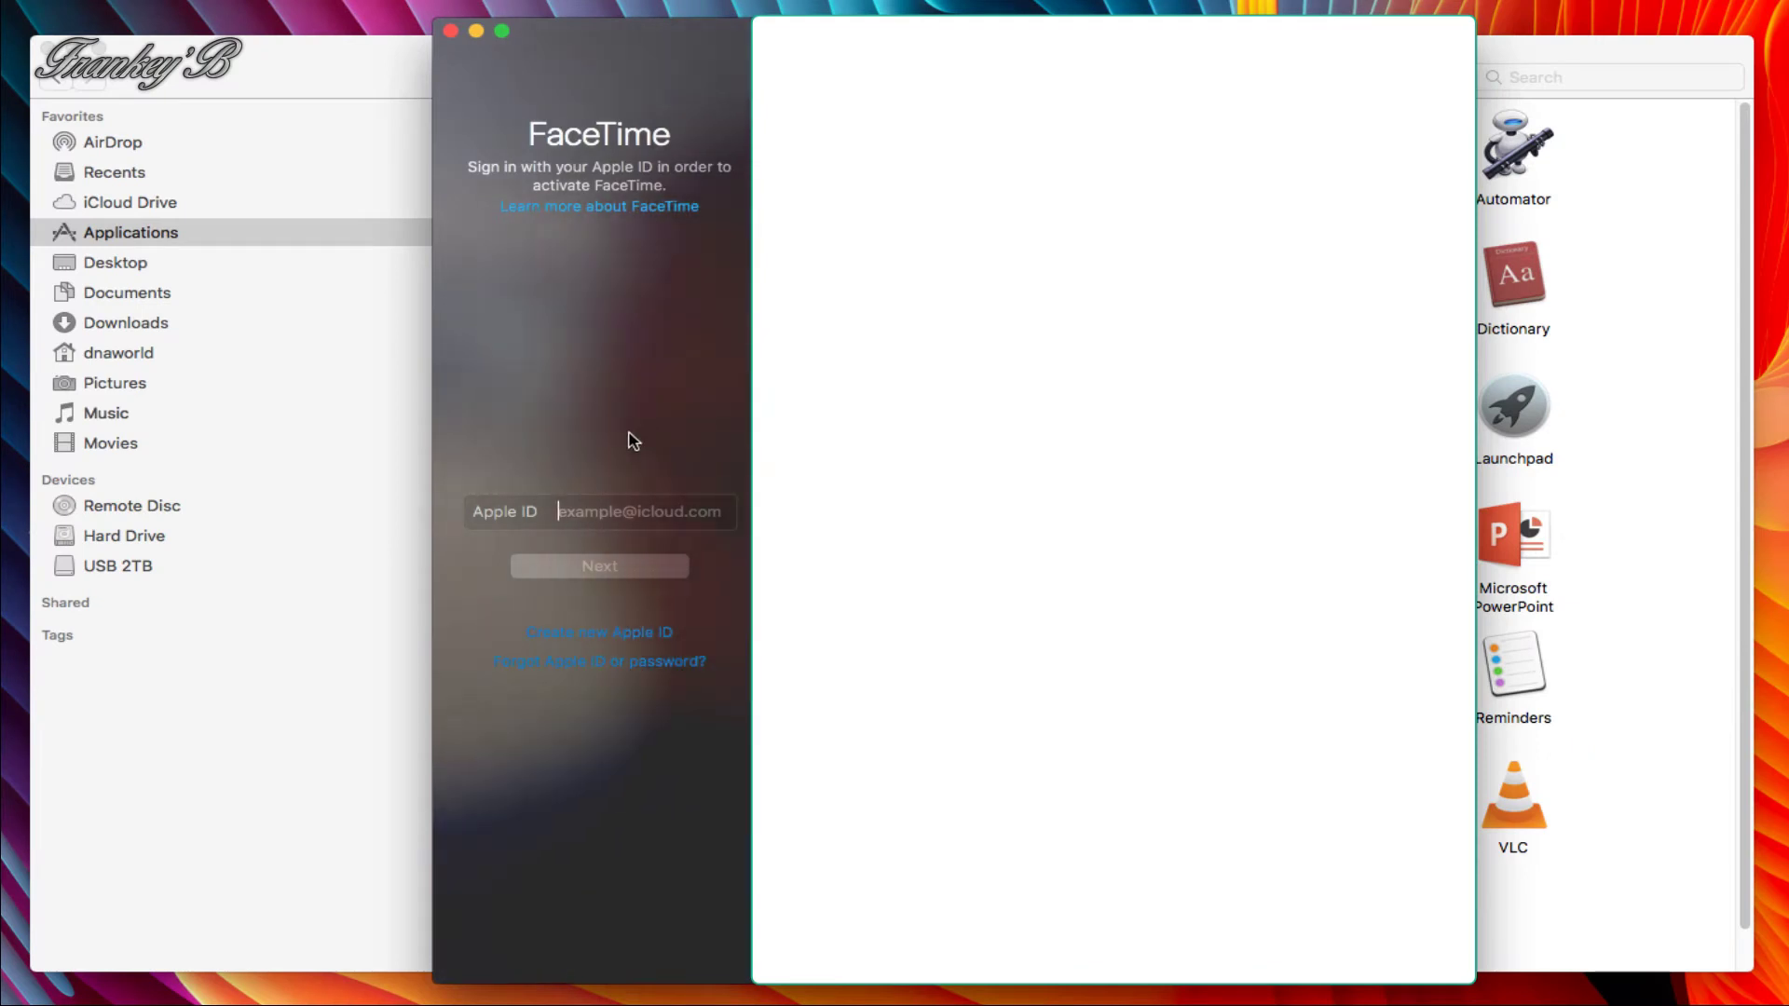
{"action": "left_click", "coordinate": [562, 515]}
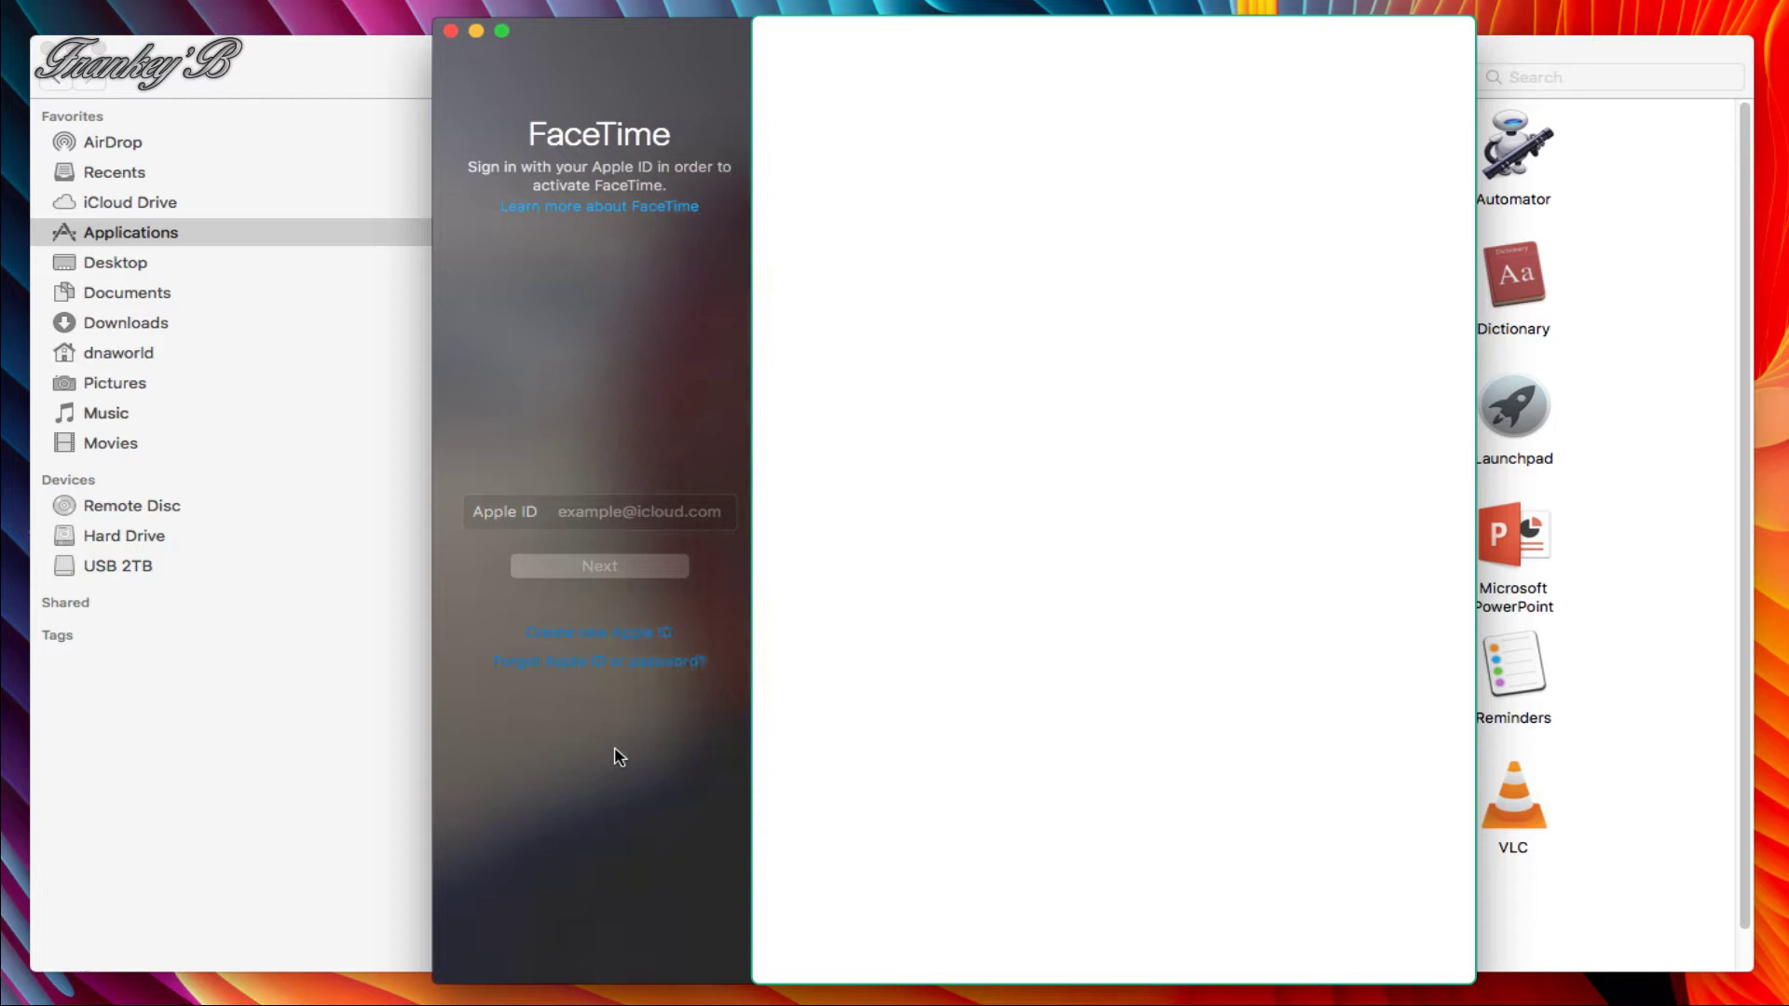
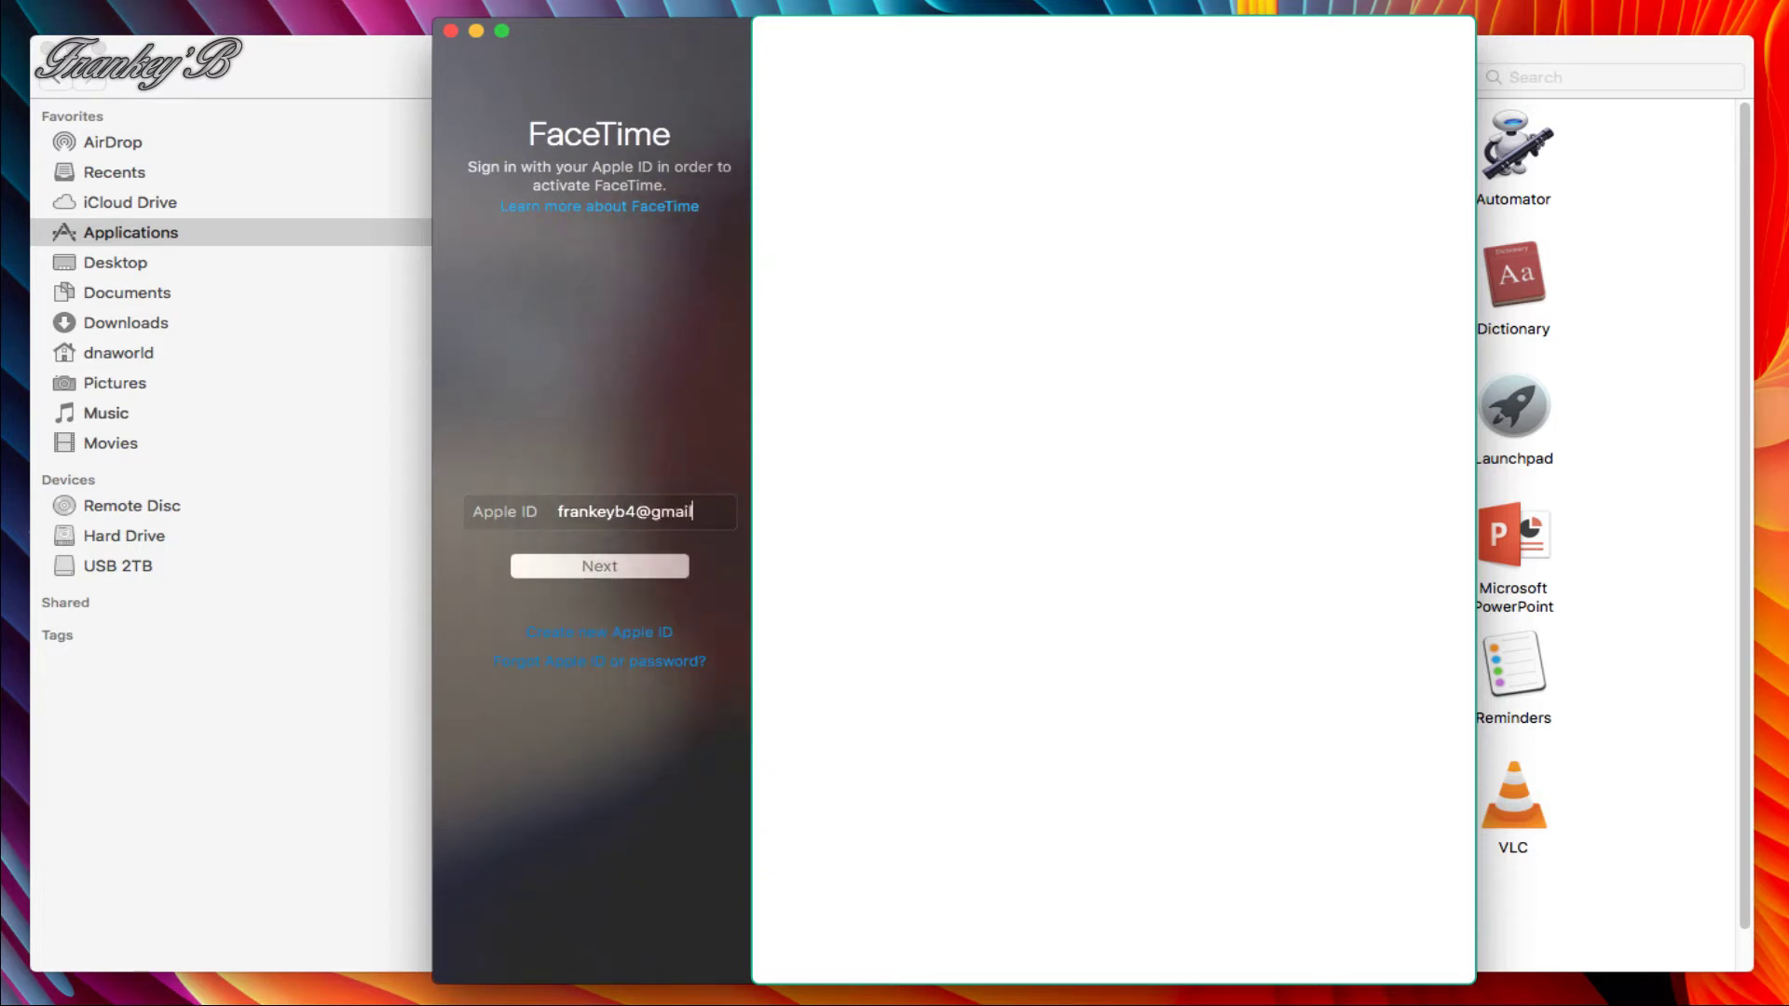
{"action": "key", "text": "Return"}
{"action": "type", "text": "••••••"}
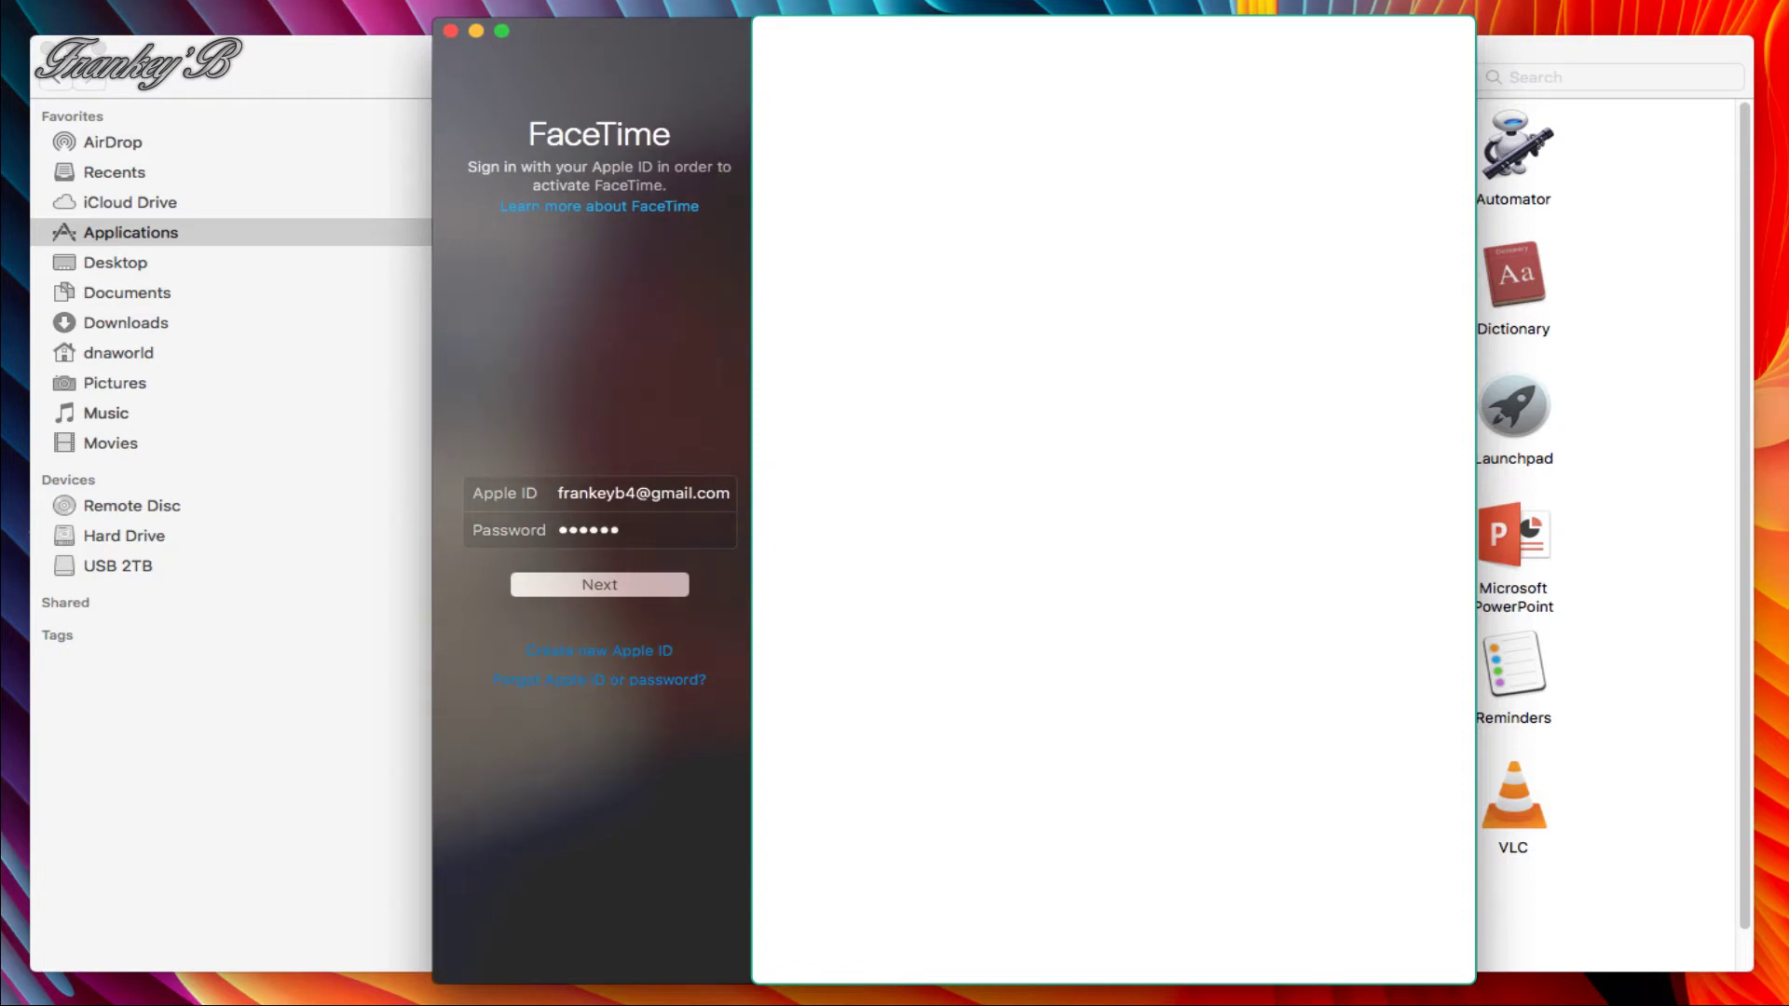
{"action": "type", "text": "•••••"}
Step: Submit the sign-in details, then filter the call list to recent Audio calls
{"action": "left_click", "coordinate": [583, 587]}
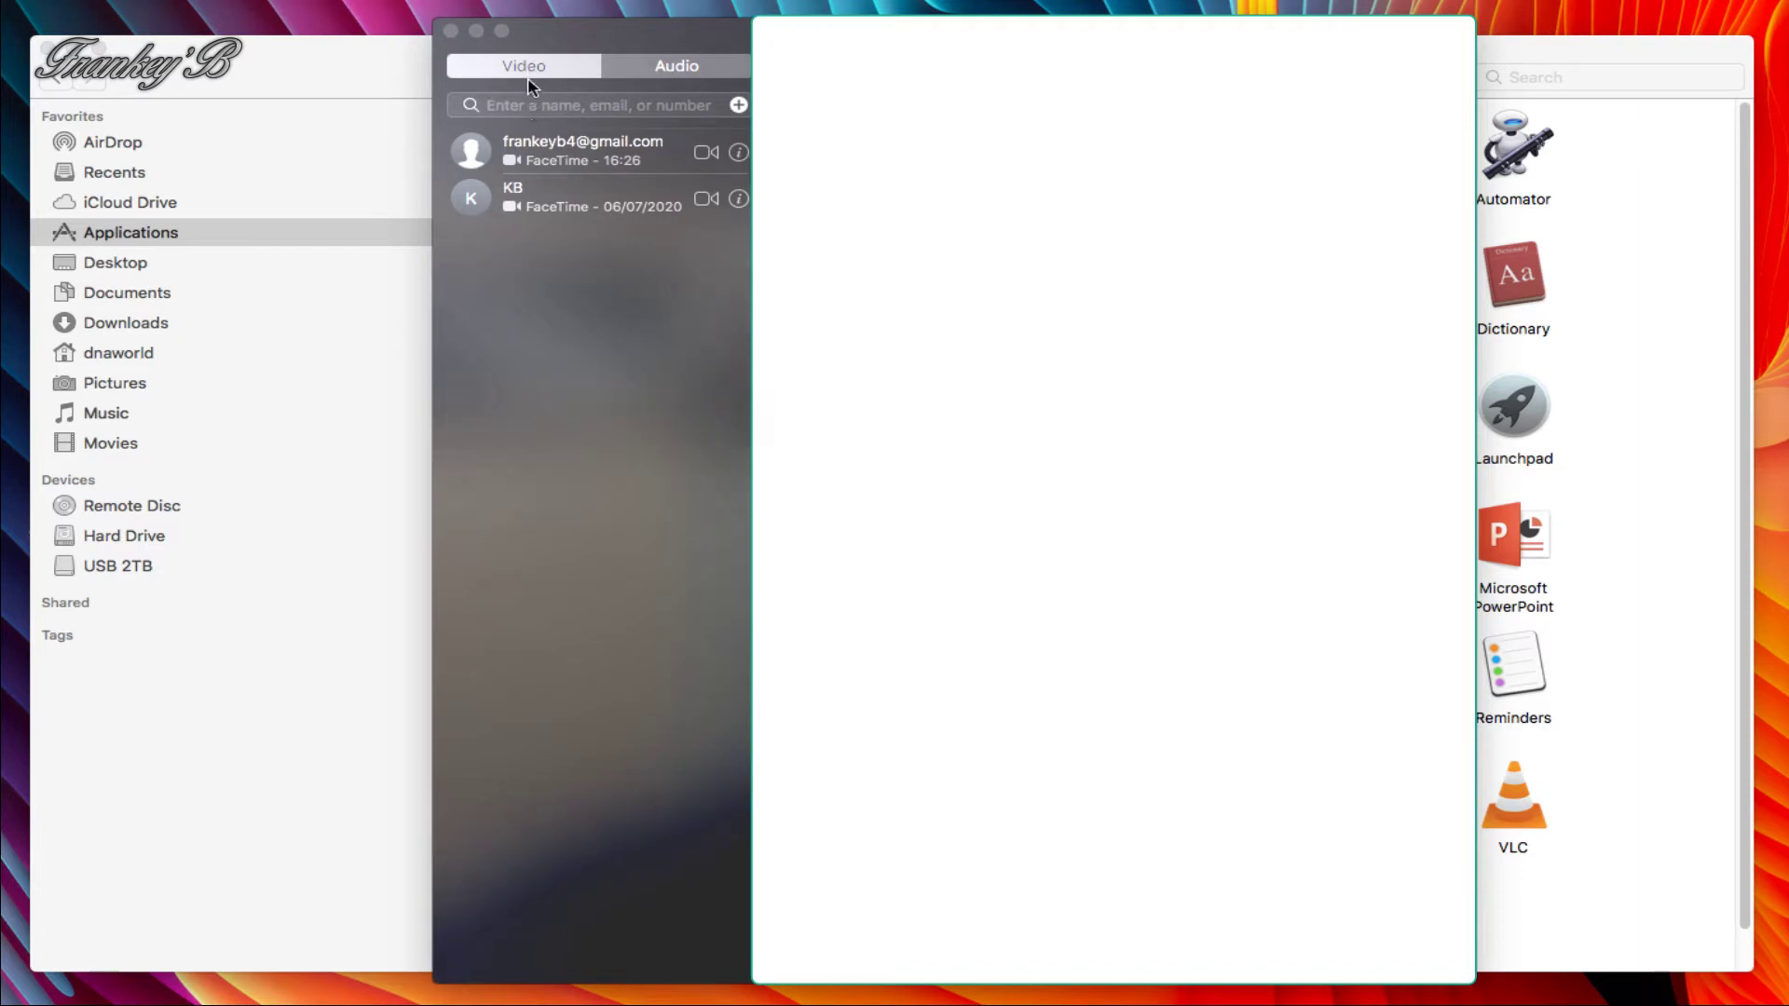
{"action": "left_click", "coordinate": [546, 107]}
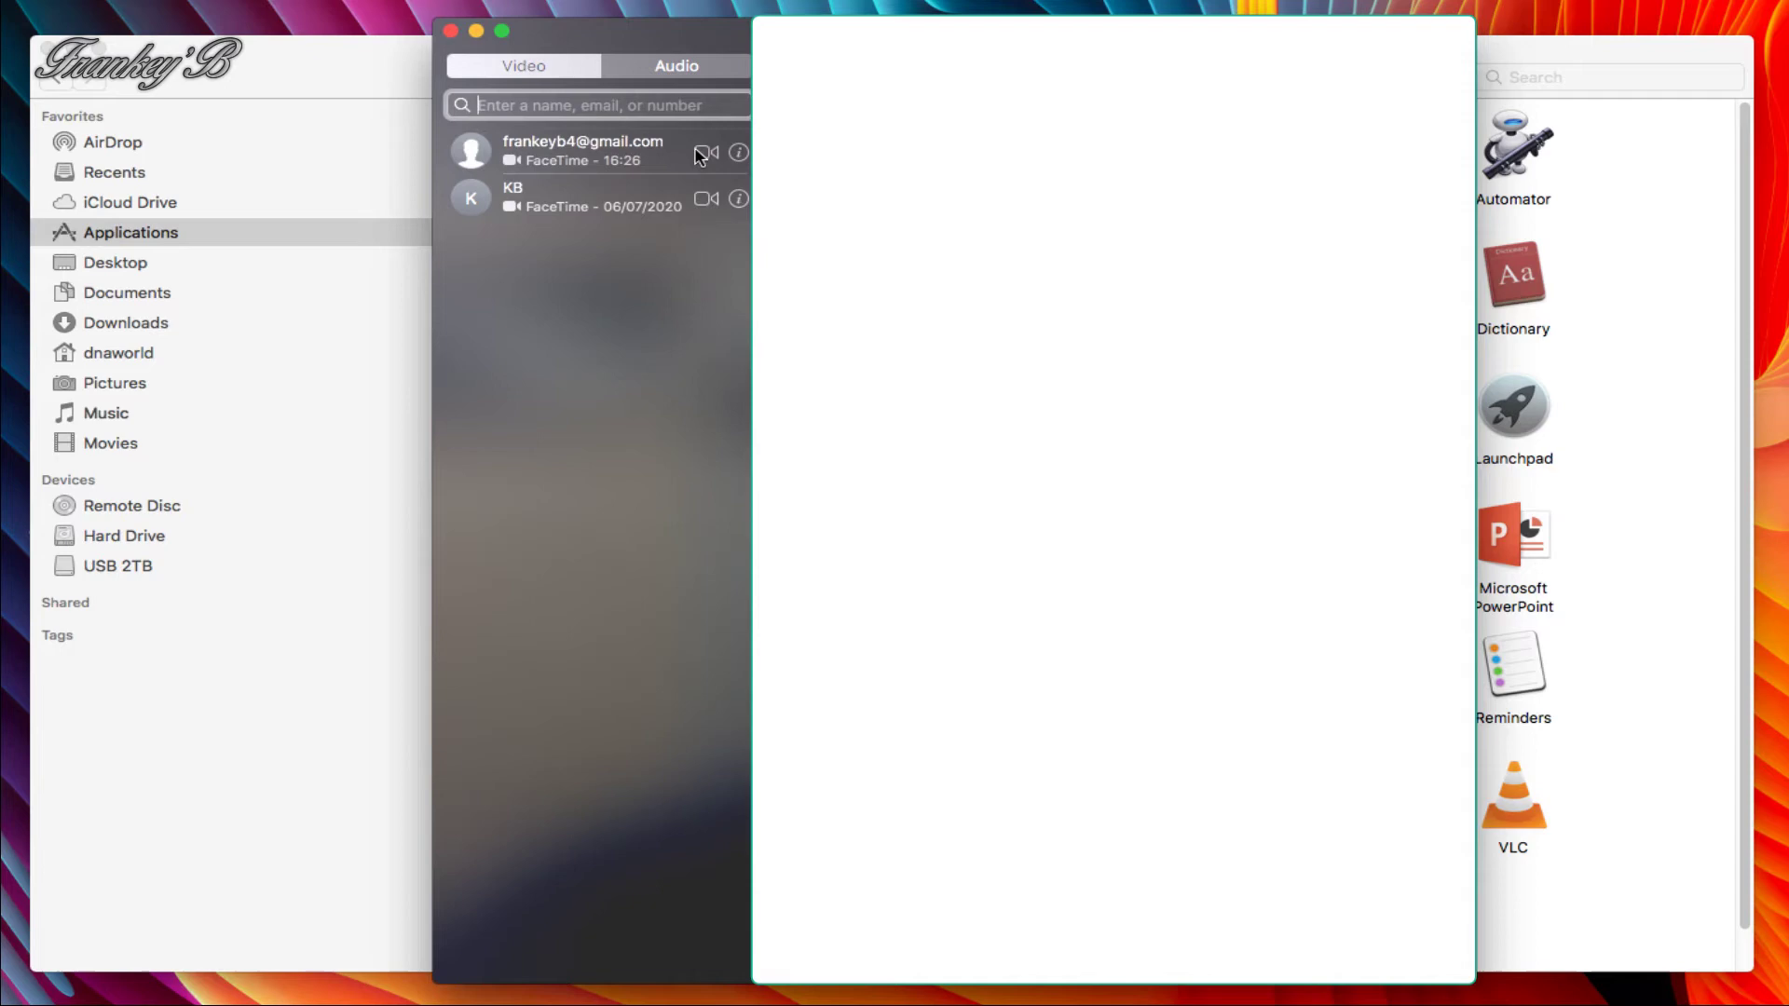
{"action": "left_click", "coordinate": [671, 74]}
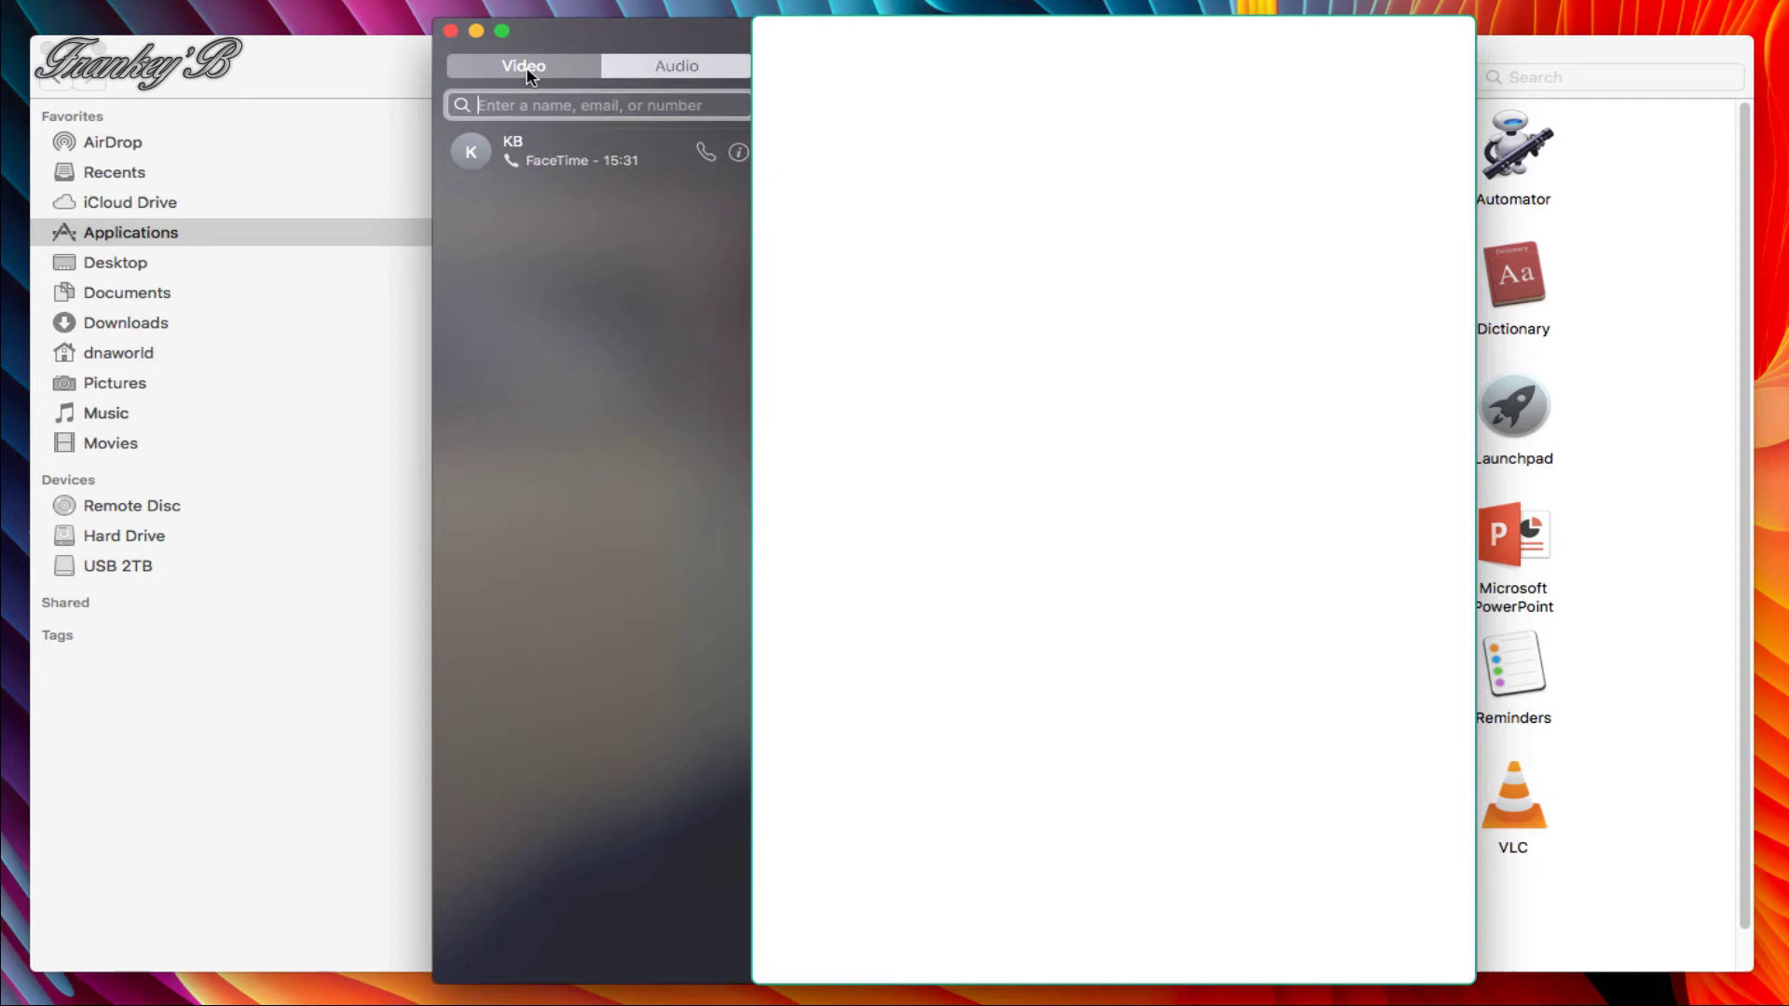
Step: Start a video call with the first contact in the Video recents list
{"action": "left_click", "coordinate": [524, 66]}
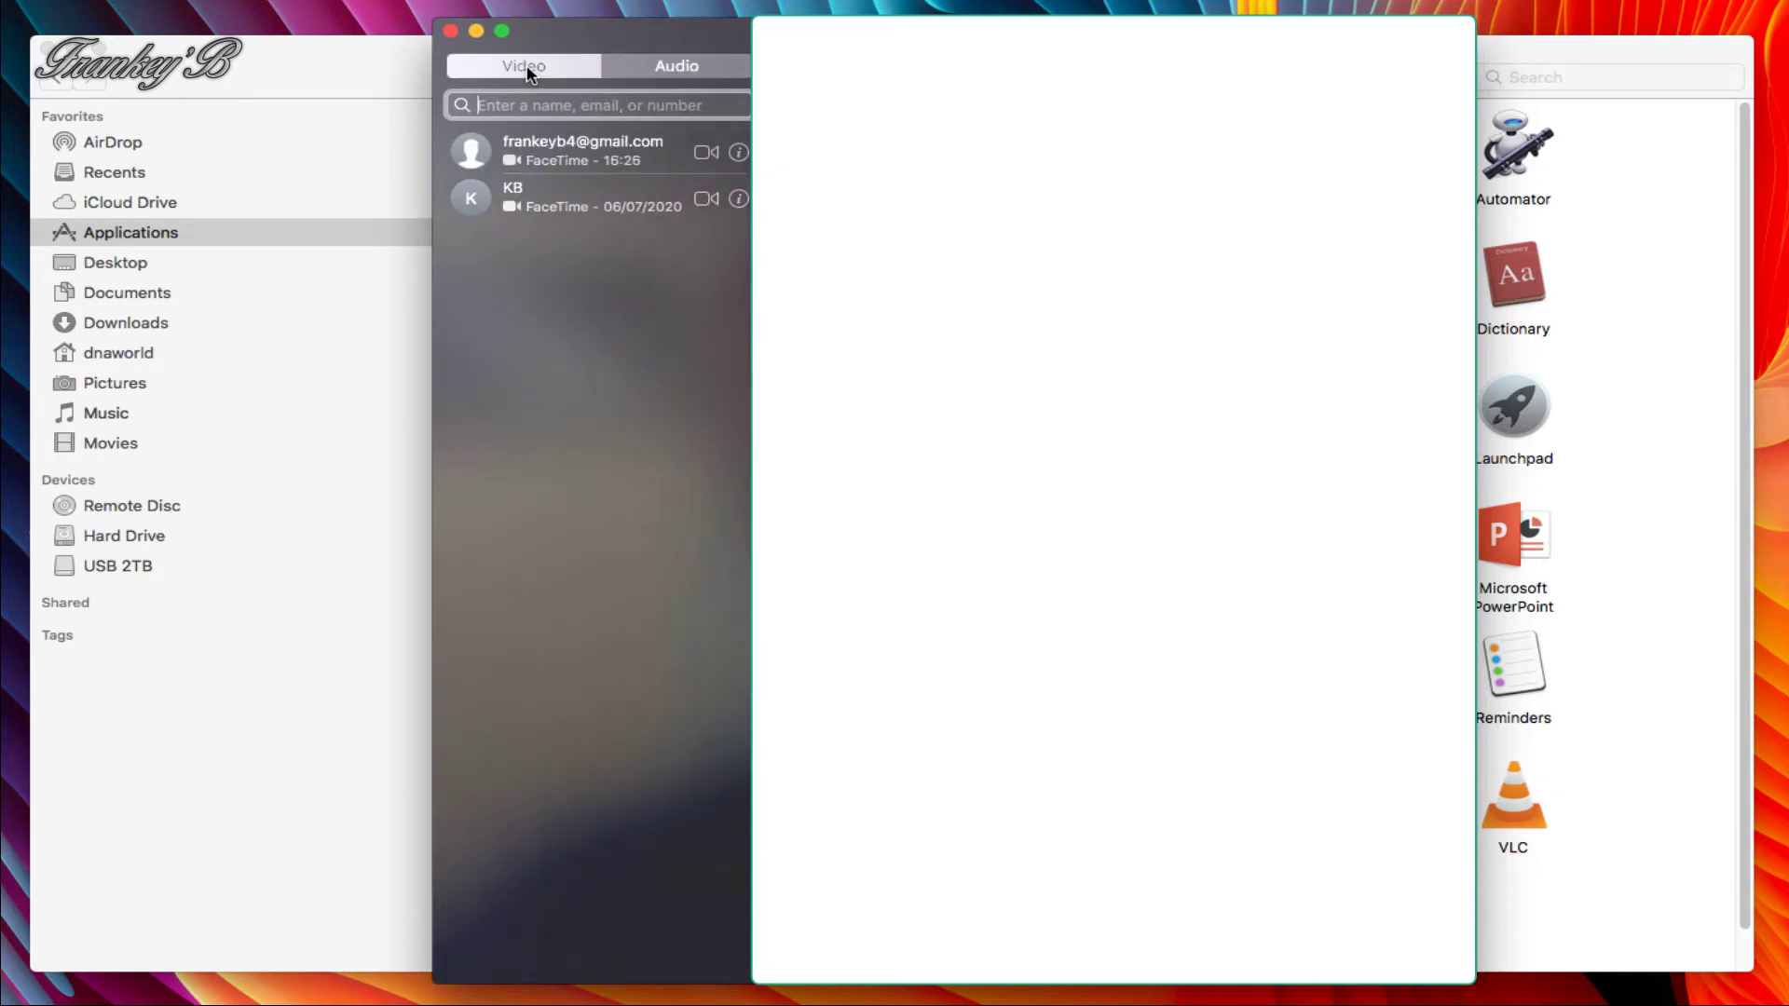
{"action": "left_click", "coordinate": [545, 147]}
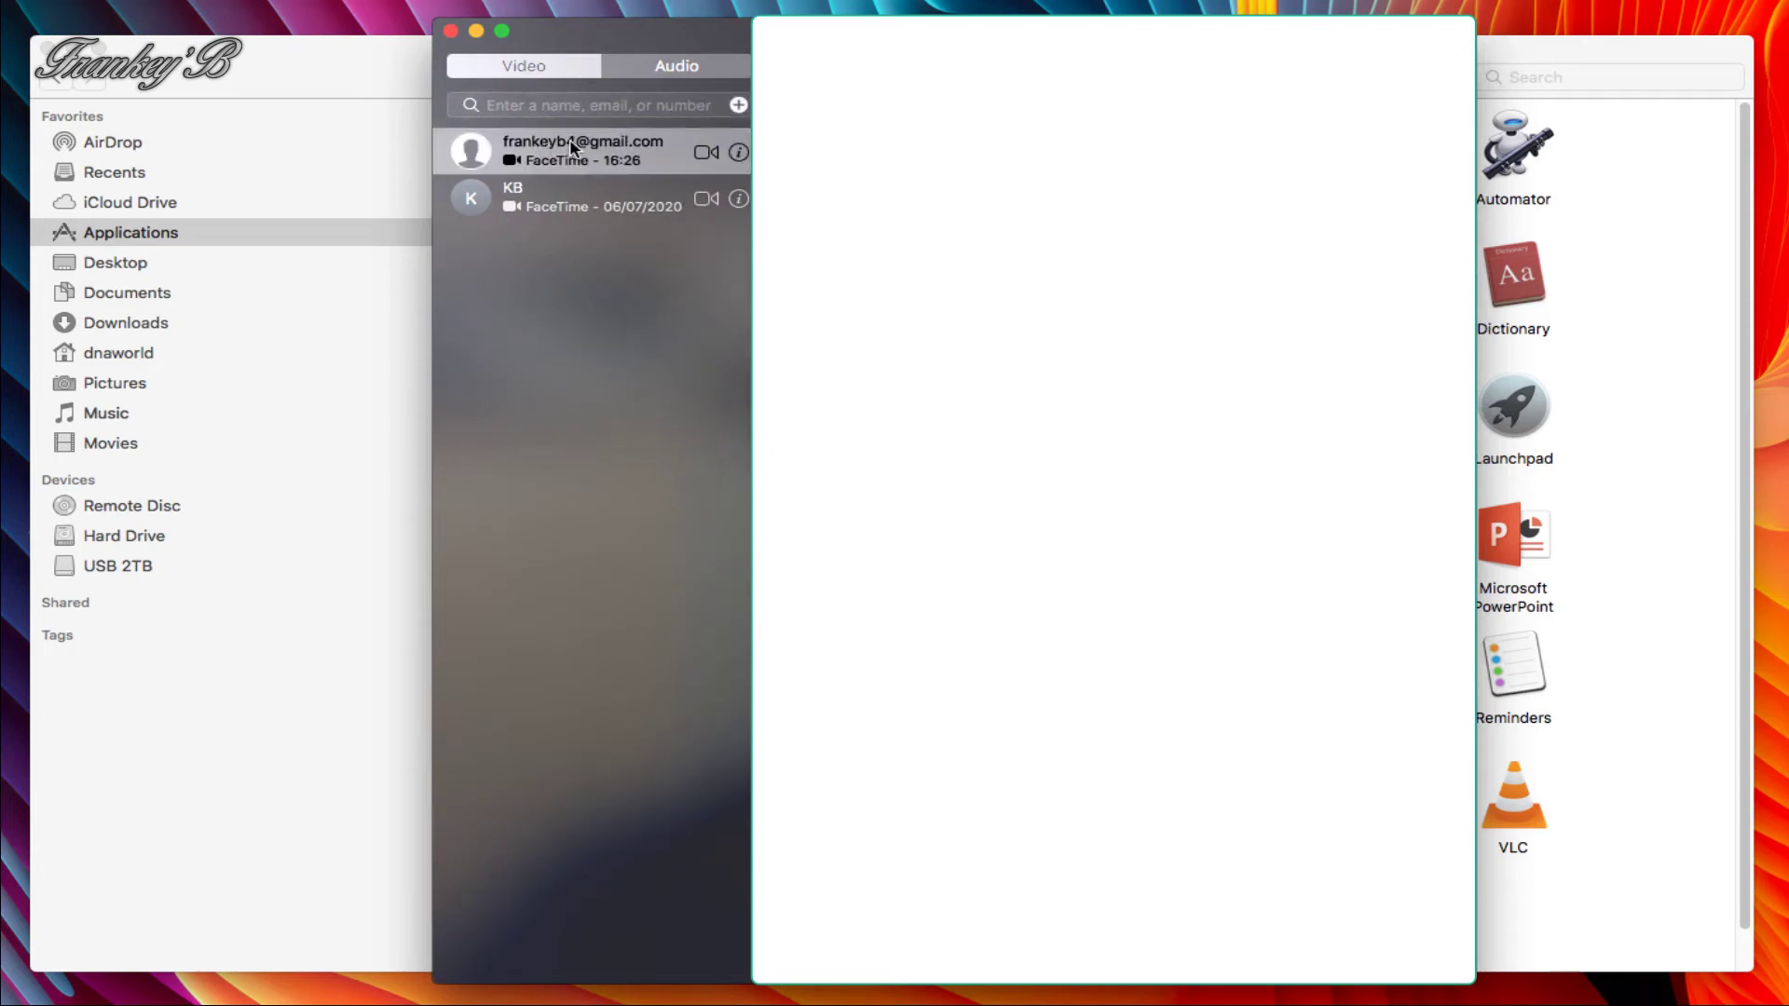
{"action": "left_click", "coordinate": [701, 153]}
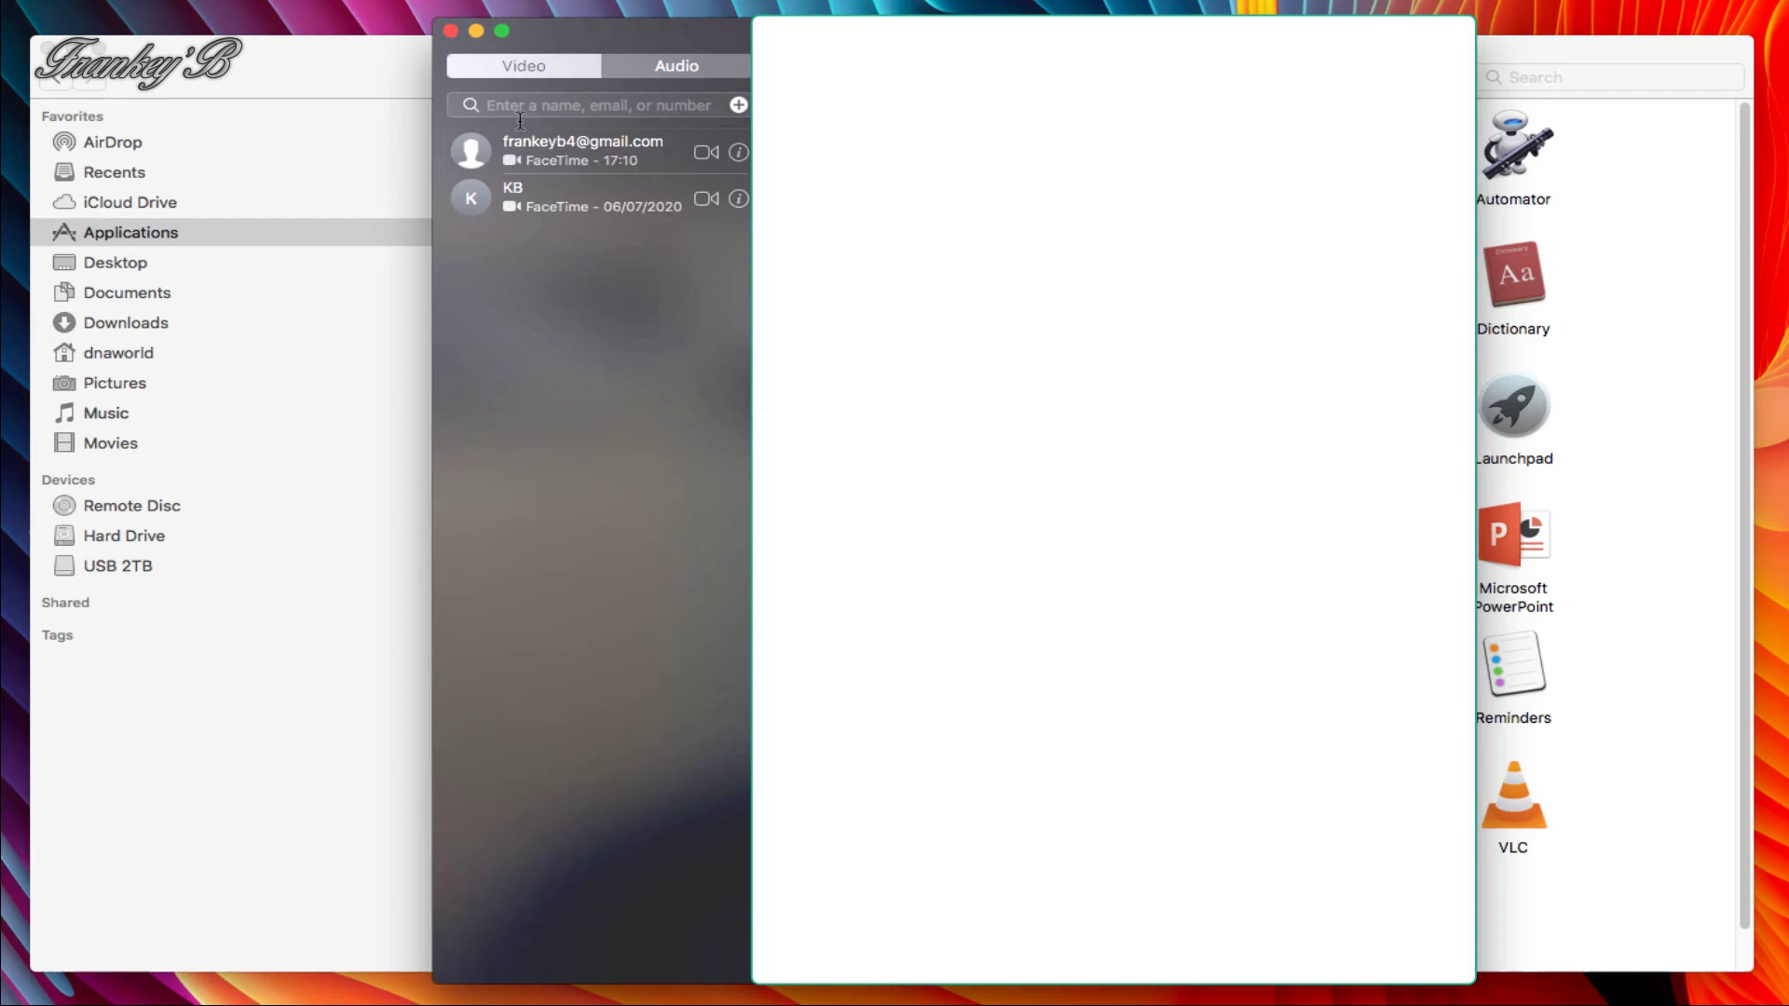
{"action": "left_click", "coordinate": [689, 67]}
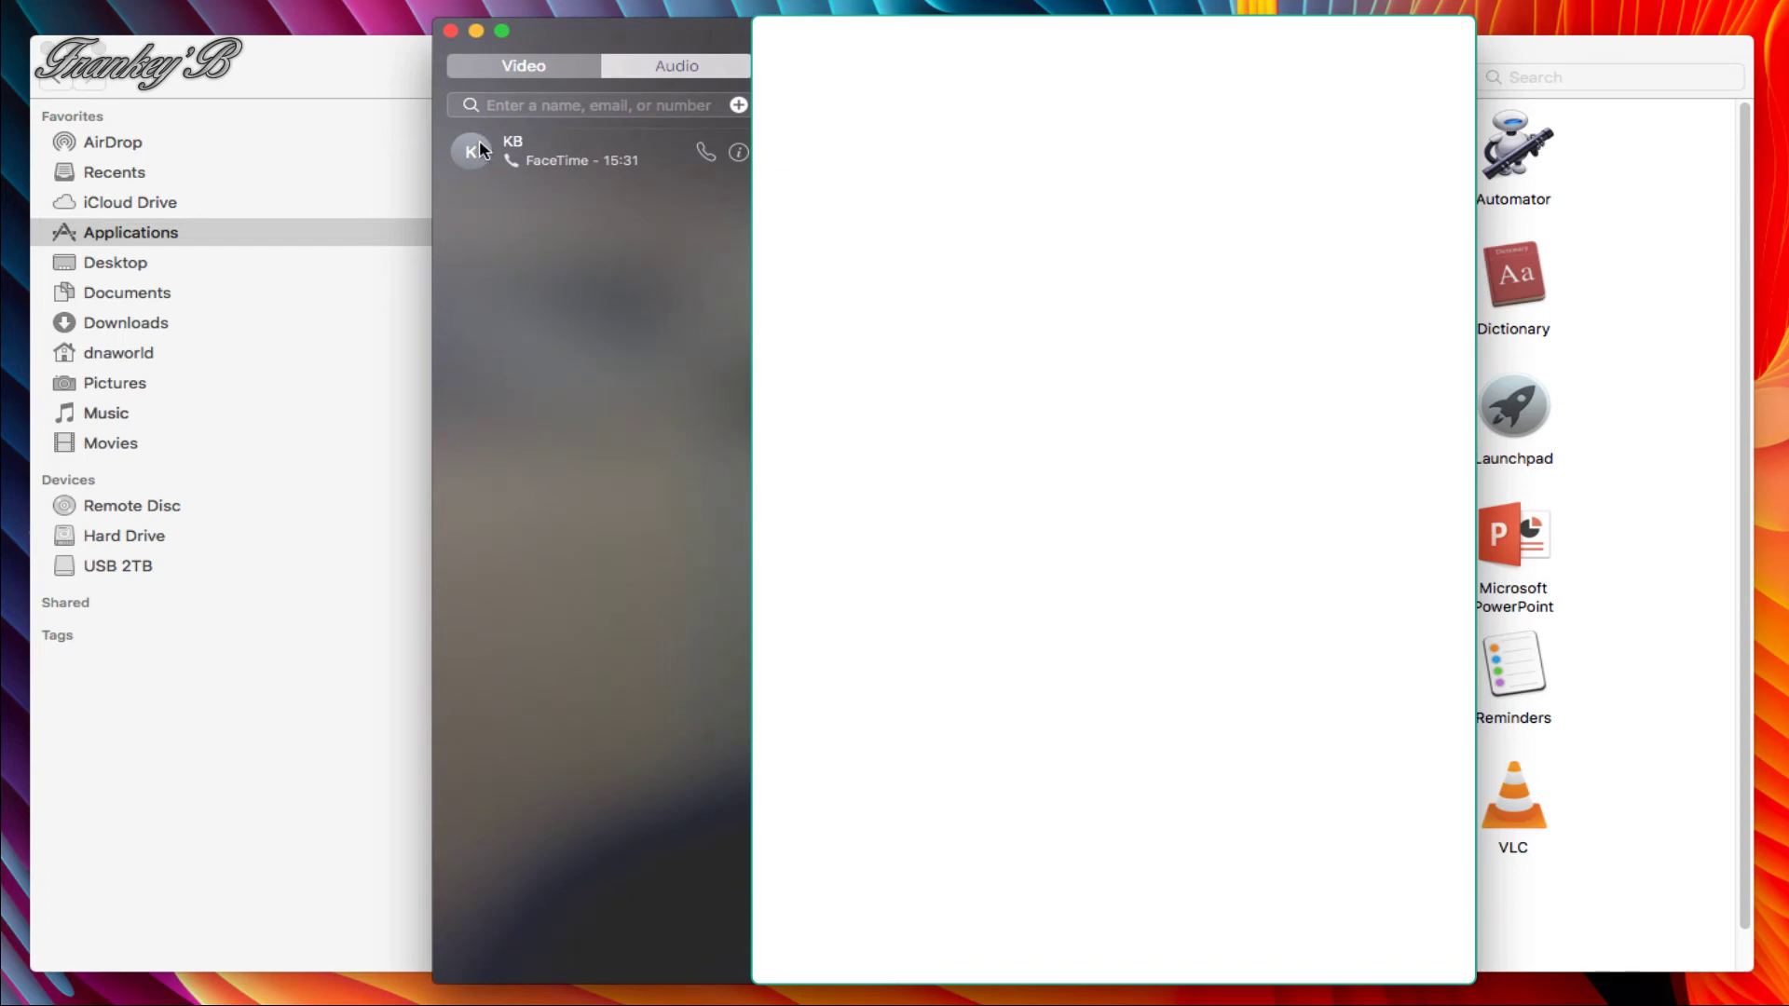
{"action": "left_click", "coordinate": [514, 71]}
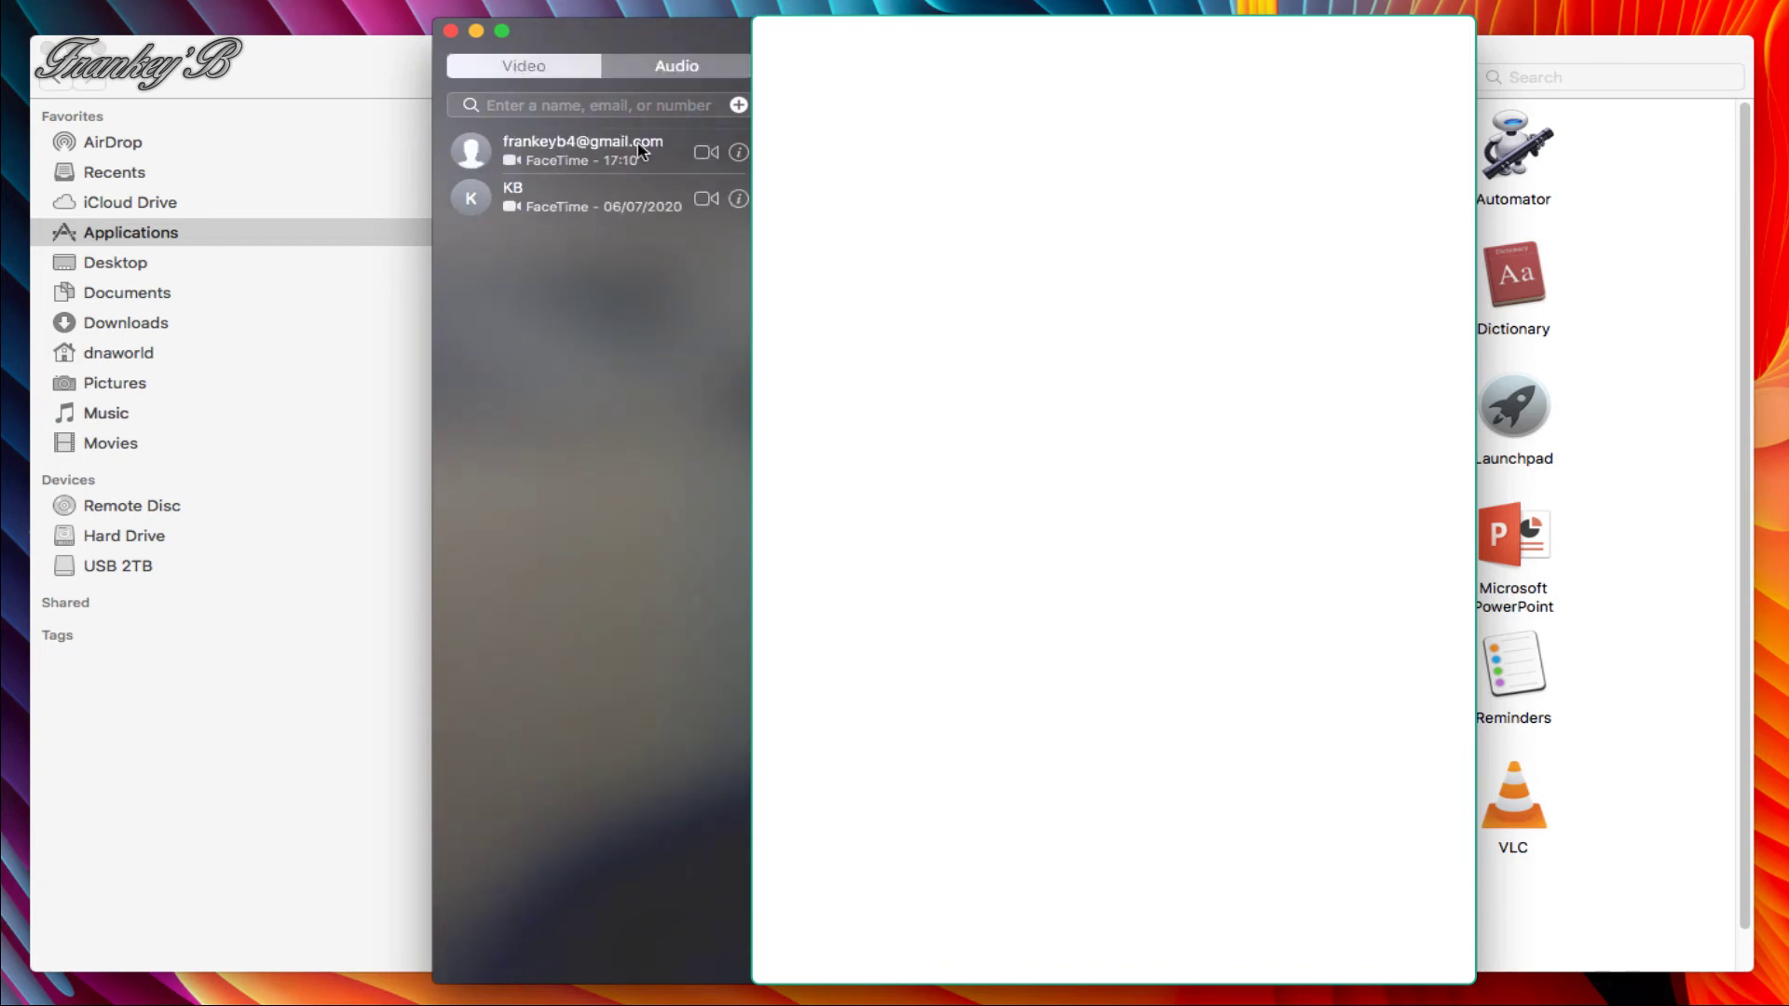
{"action": "left_click", "coordinate": [599, 150]}
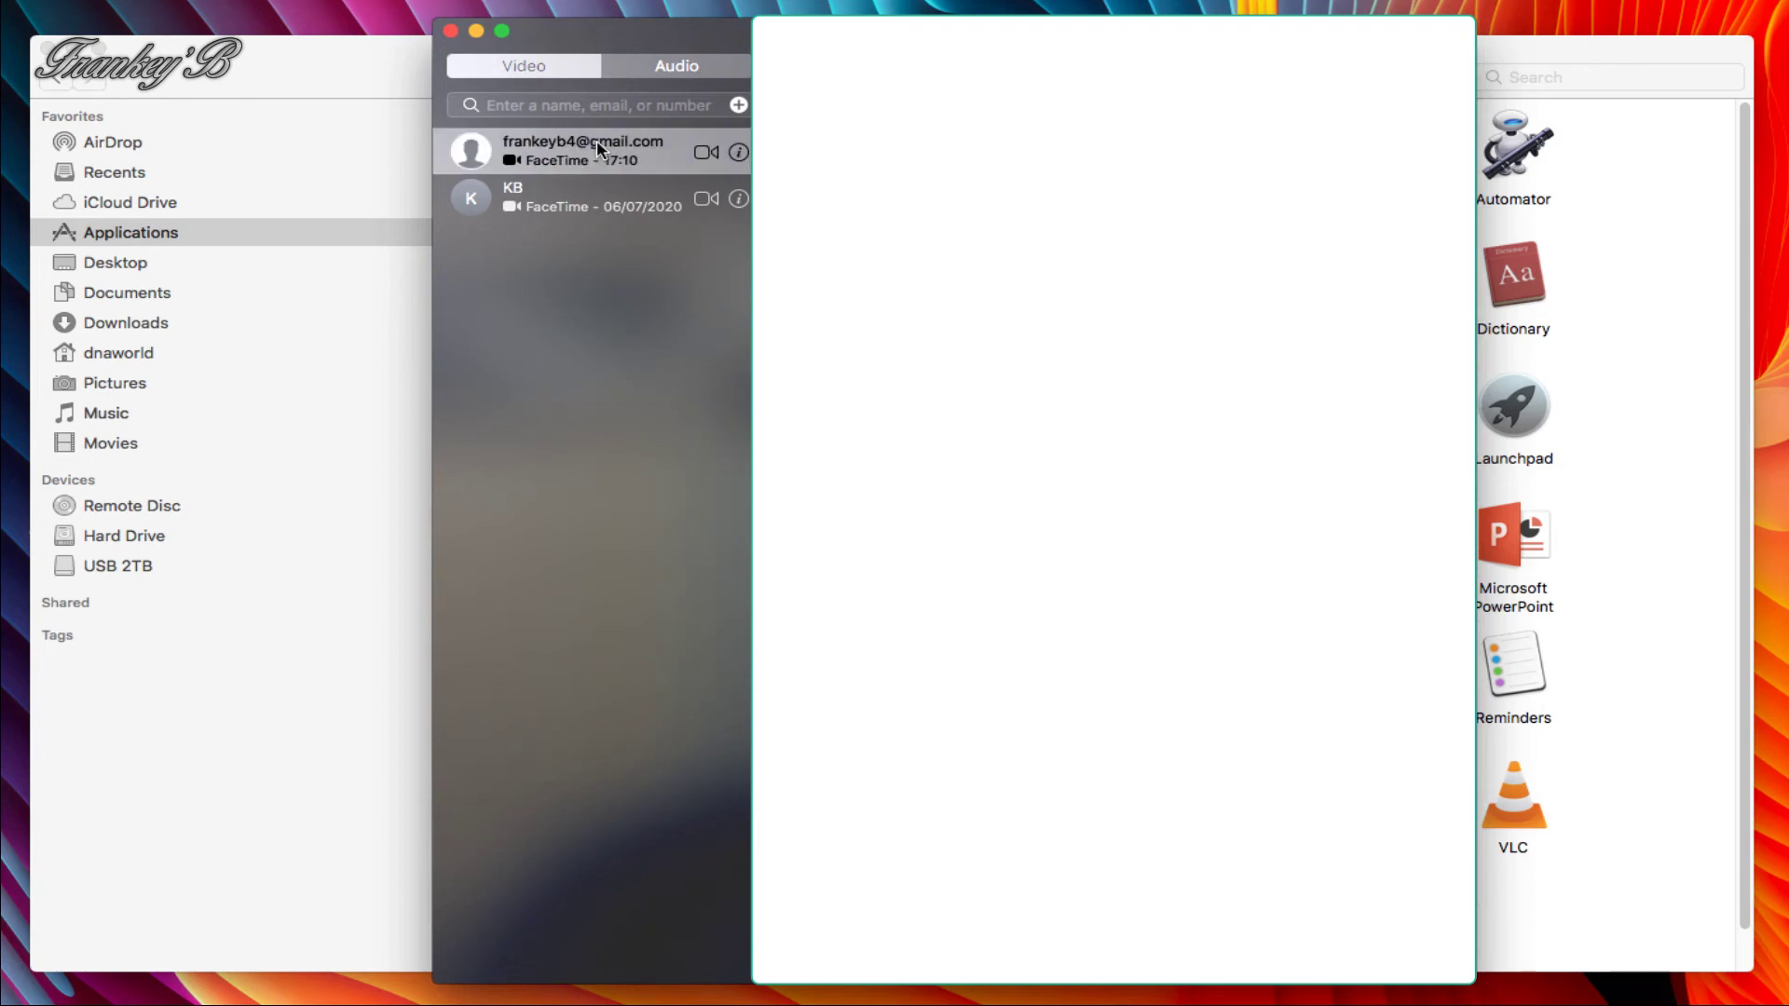
{"action": "left_click", "coordinate": [577, 212]}
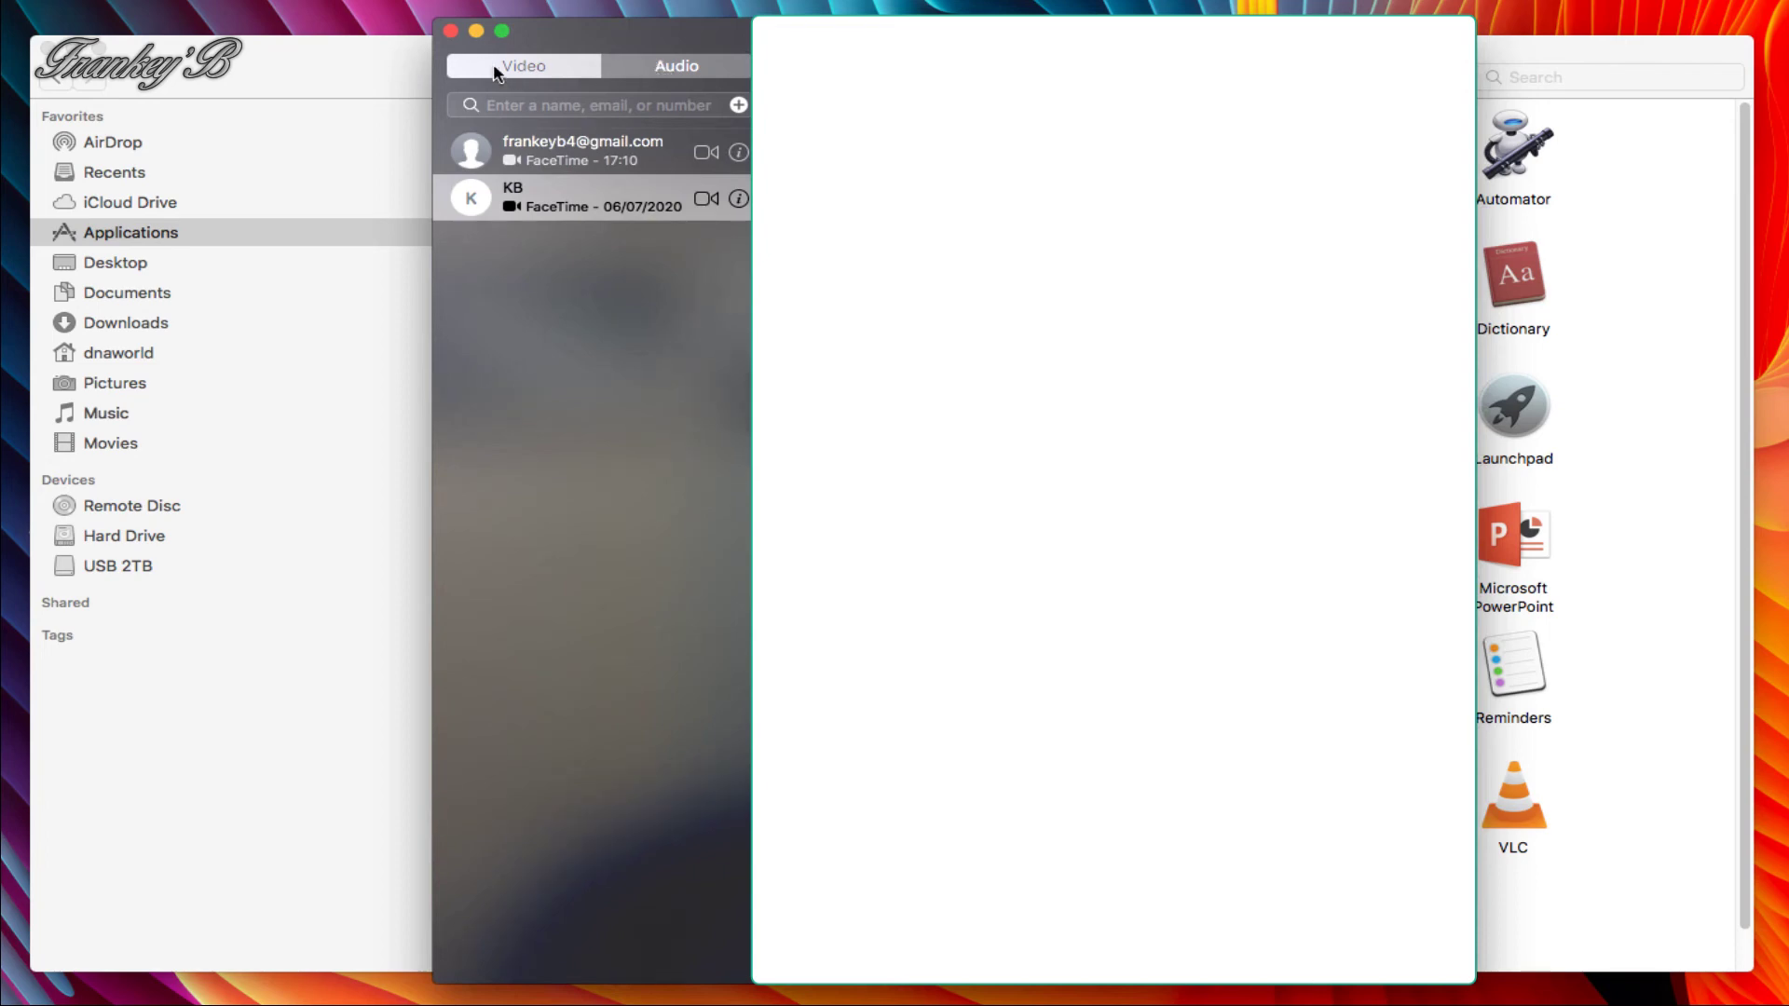
Step: Close the FaceTime window, leaving Finder's Applications folder showing
{"action": "left_click", "coordinate": [451, 34]}
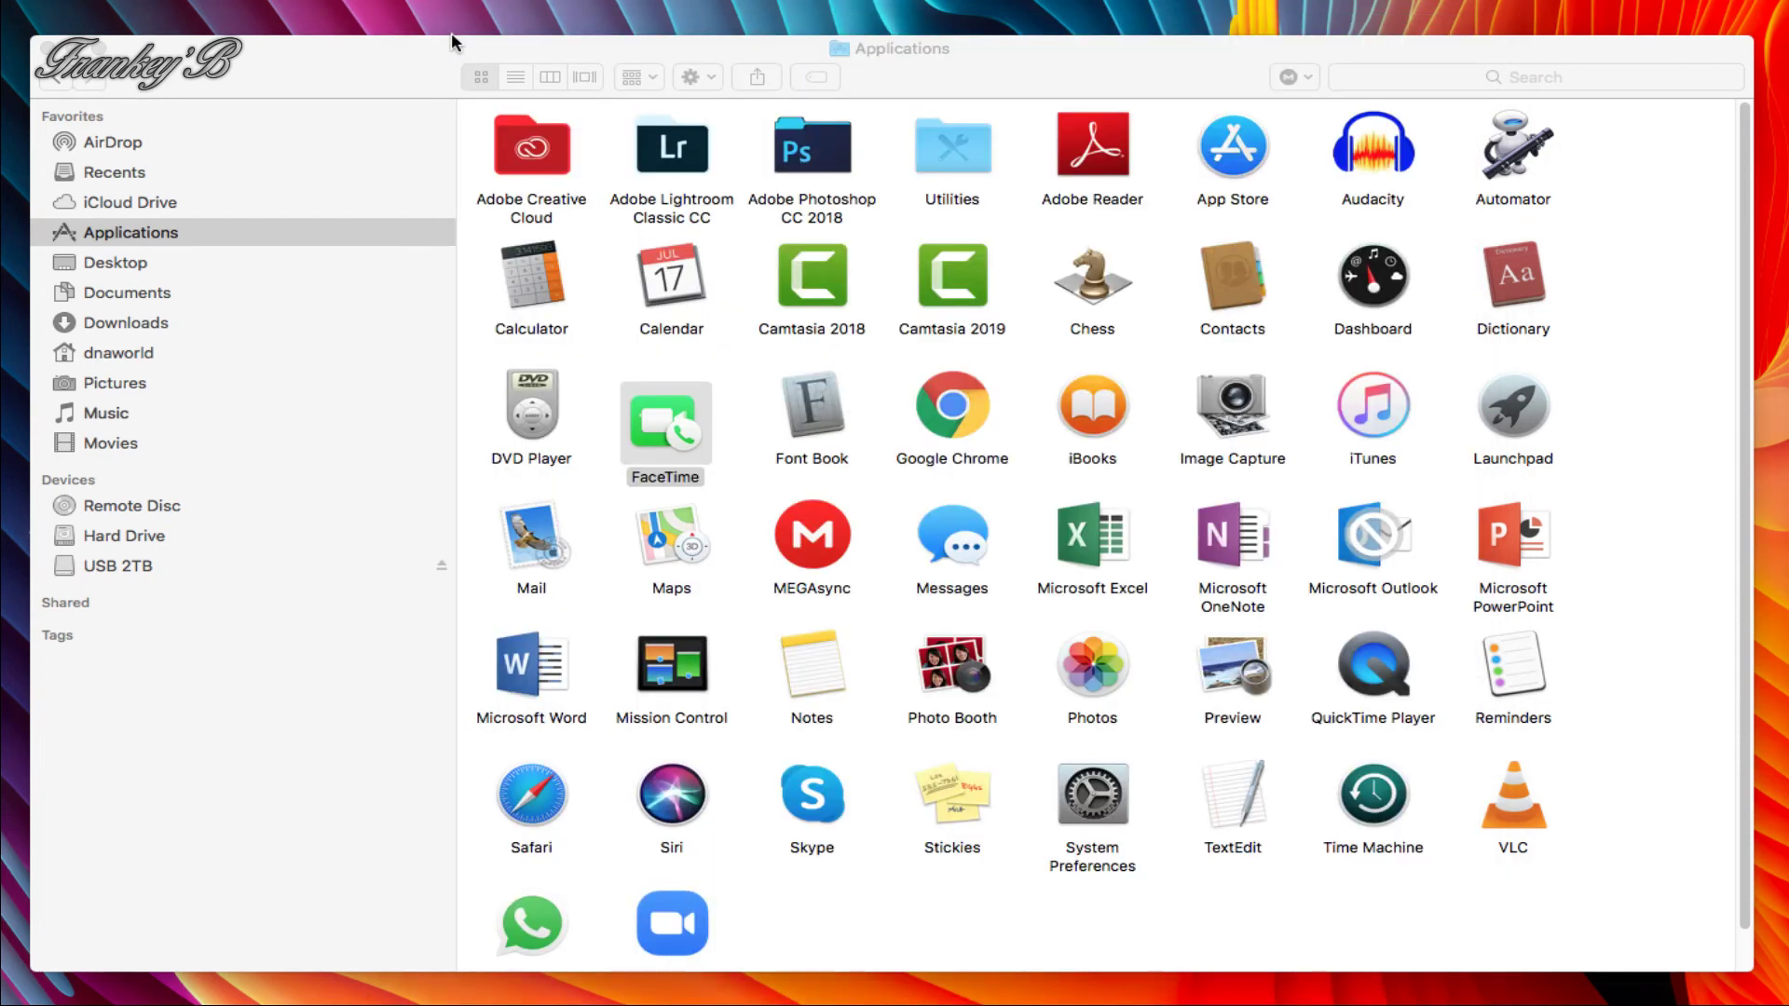